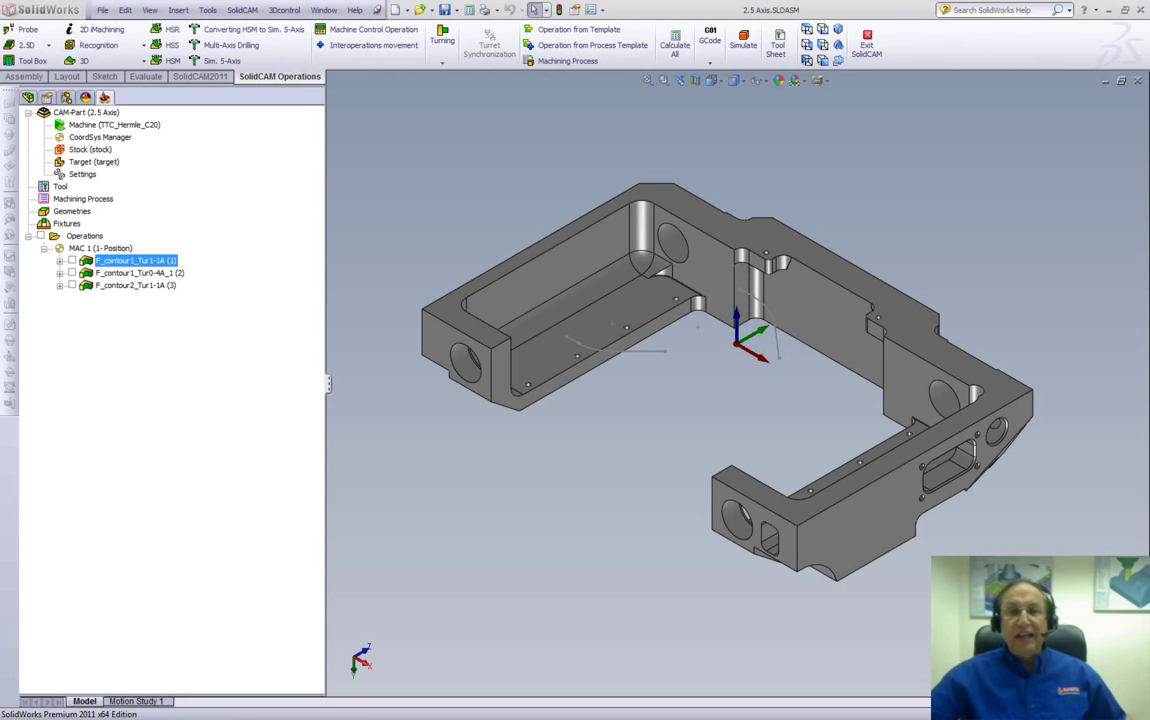
# Open the profile operation F_contour1_Tur1-1A and show its contour1 geometry chains on the model.
pyautogui.doubleClick(141, 262)
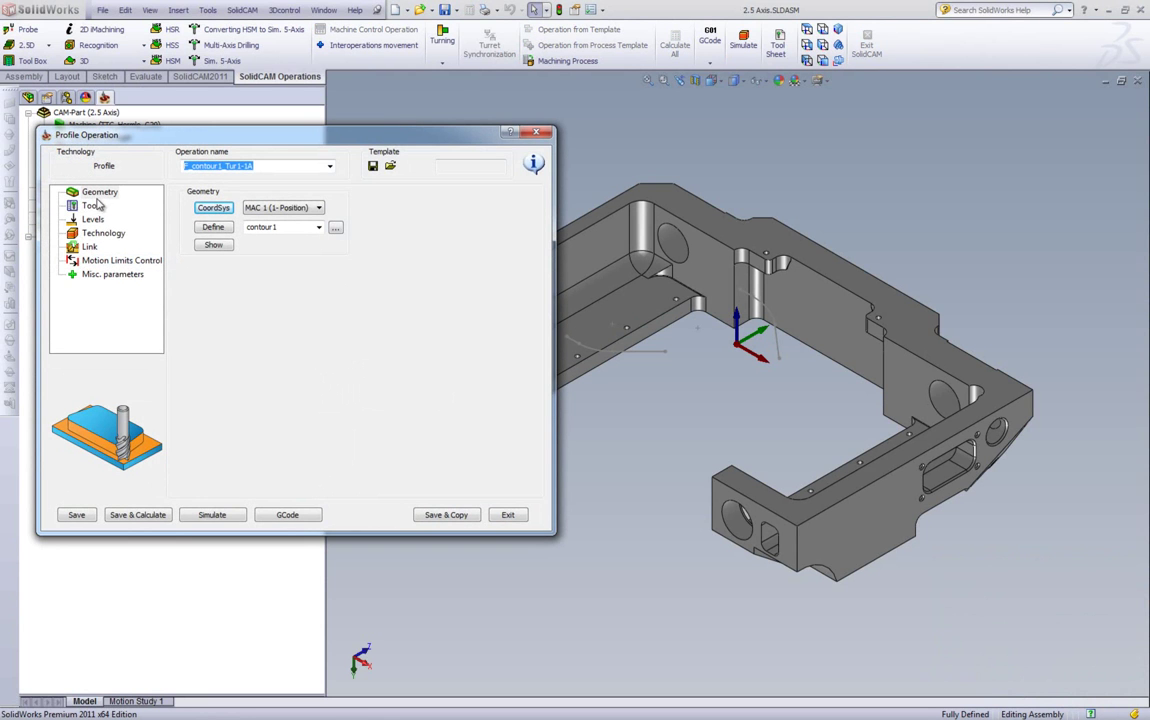
pyautogui.click(214, 246)
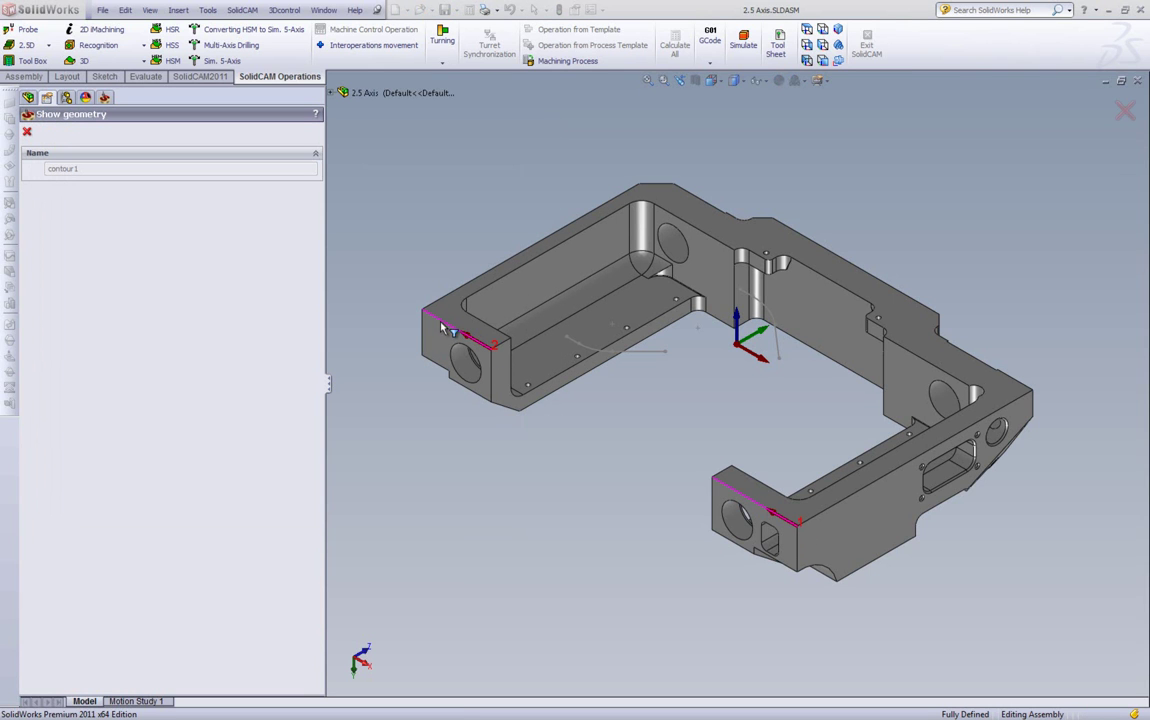
pyautogui.press('Escape')
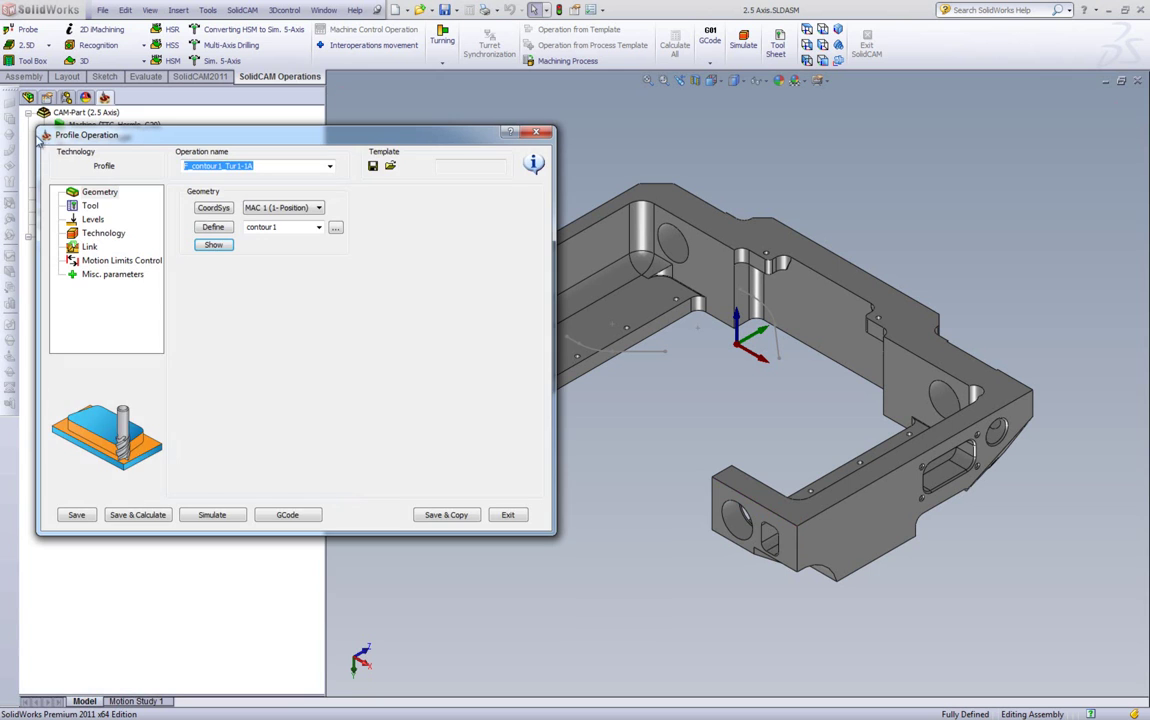
# Review the technology and link settings, keep links between passes and chains at Through clearance level, and save and calculate the operation.
pyautogui.click(100, 233)
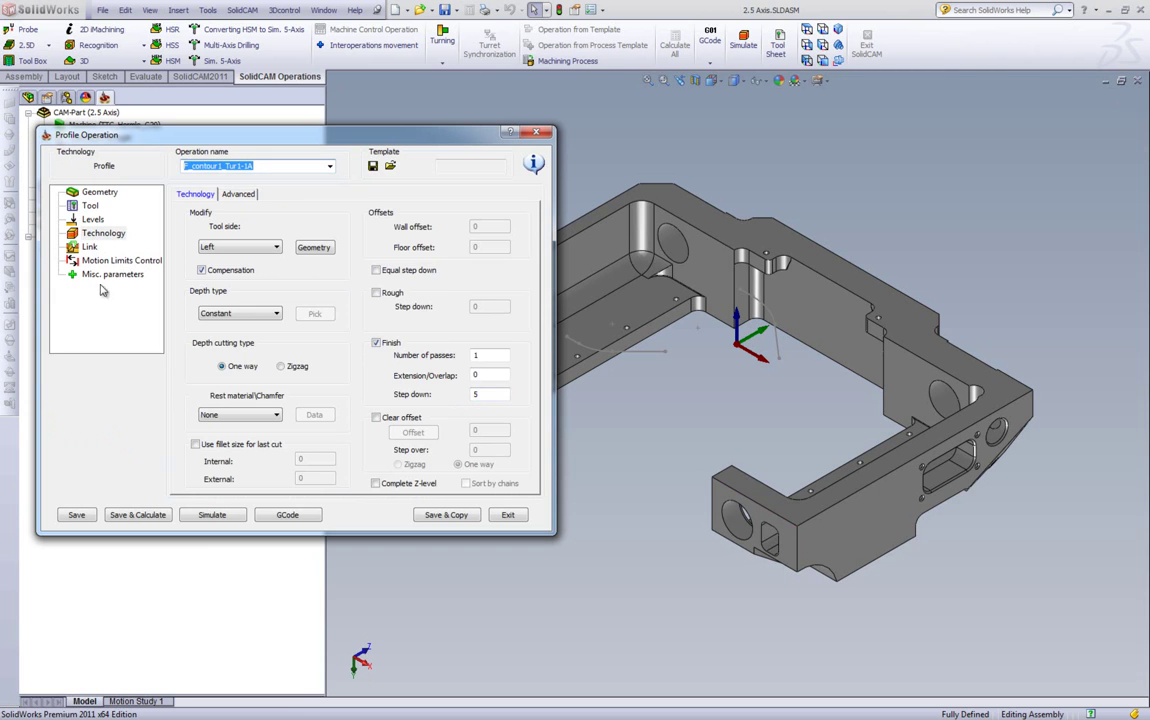
pyautogui.click(90, 247)
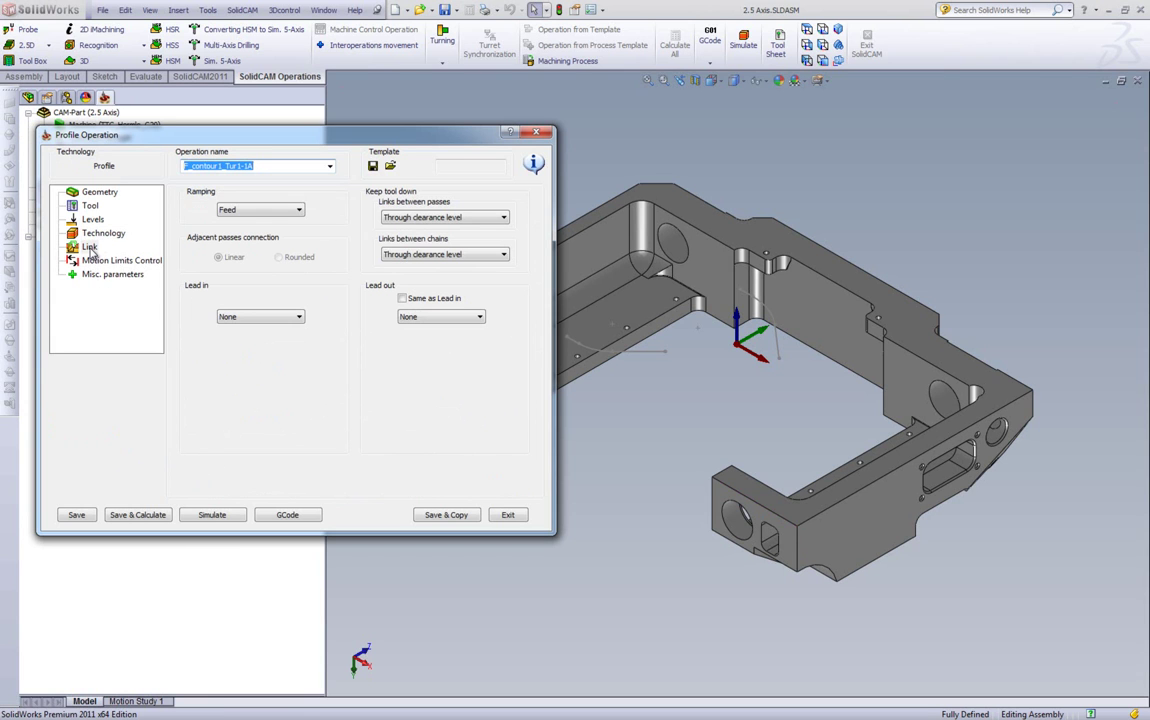
pyautogui.click(439, 218)
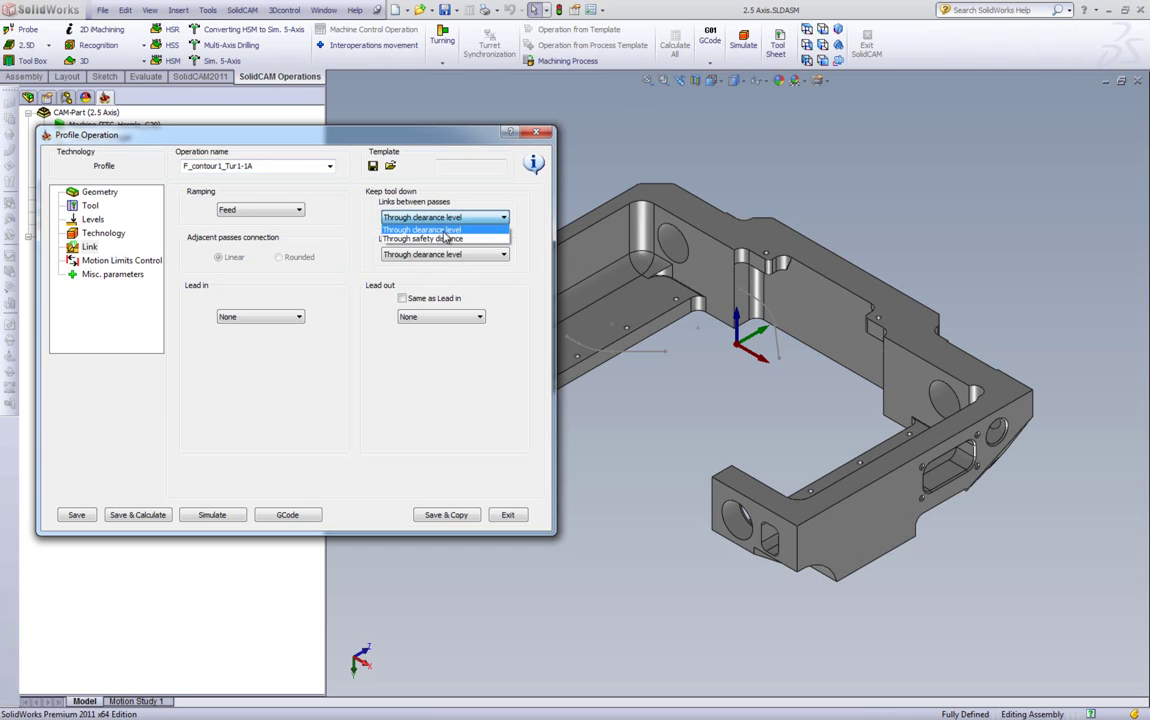
pyautogui.click(318, 206)
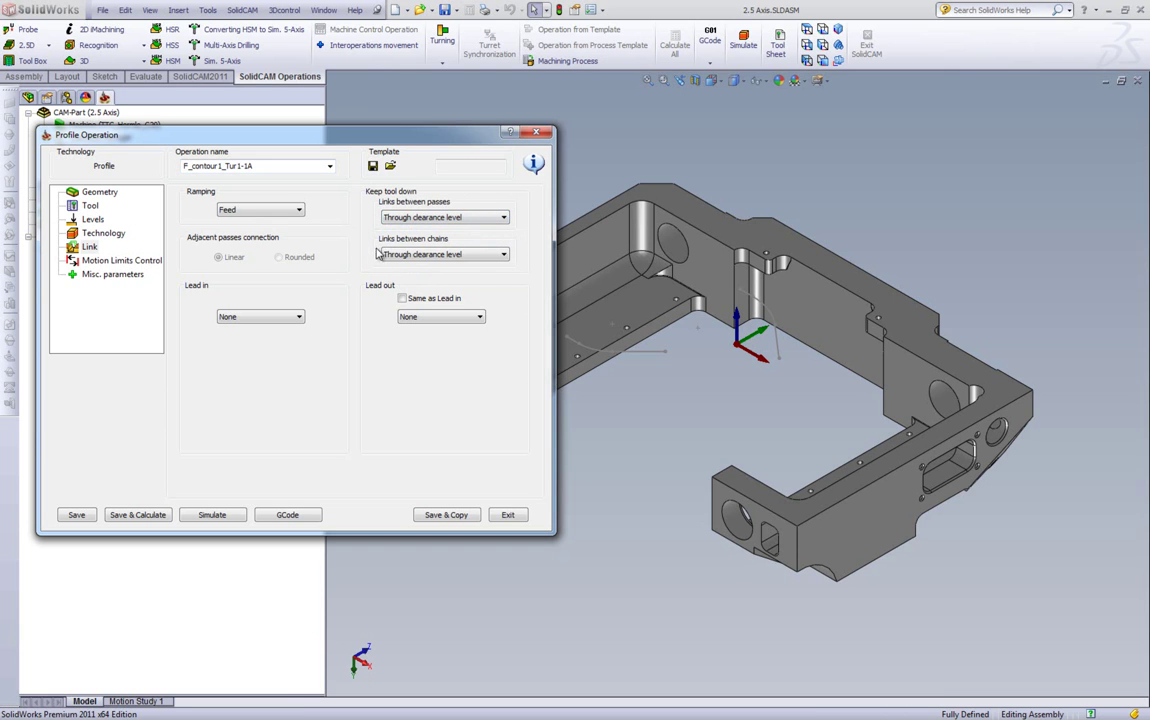
pyautogui.click(436, 253)
pyautogui.click(437, 251)
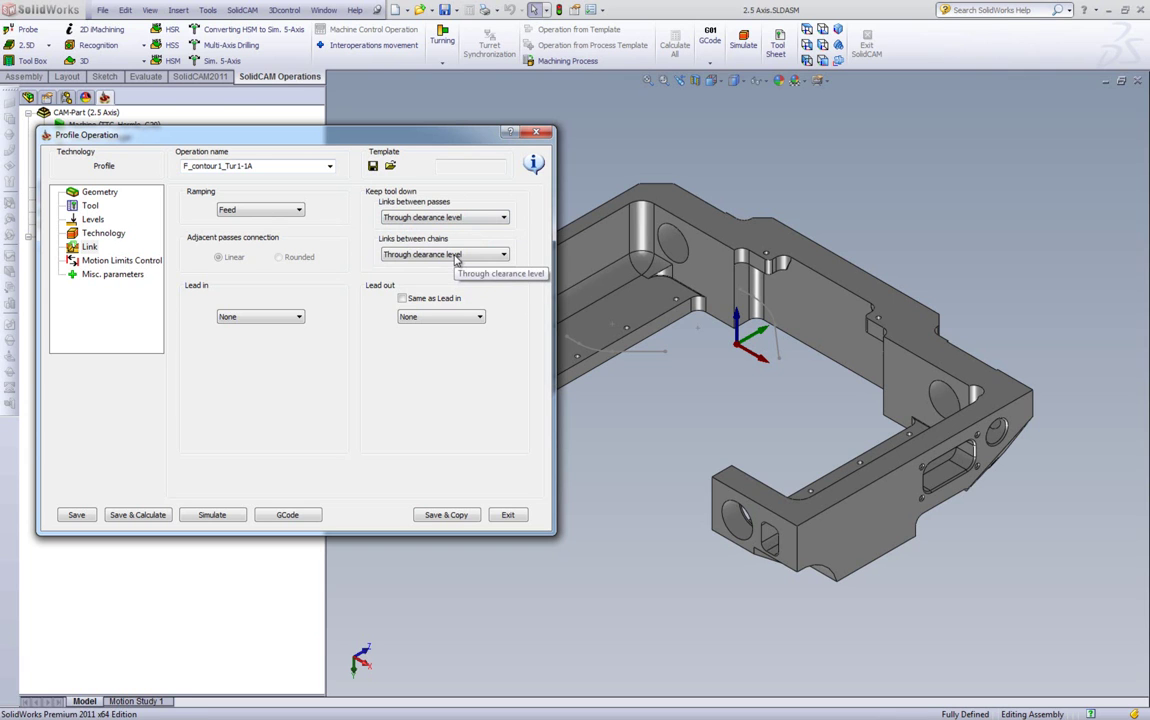
pyautogui.click(455, 255)
pyautogui.click(440, 266)
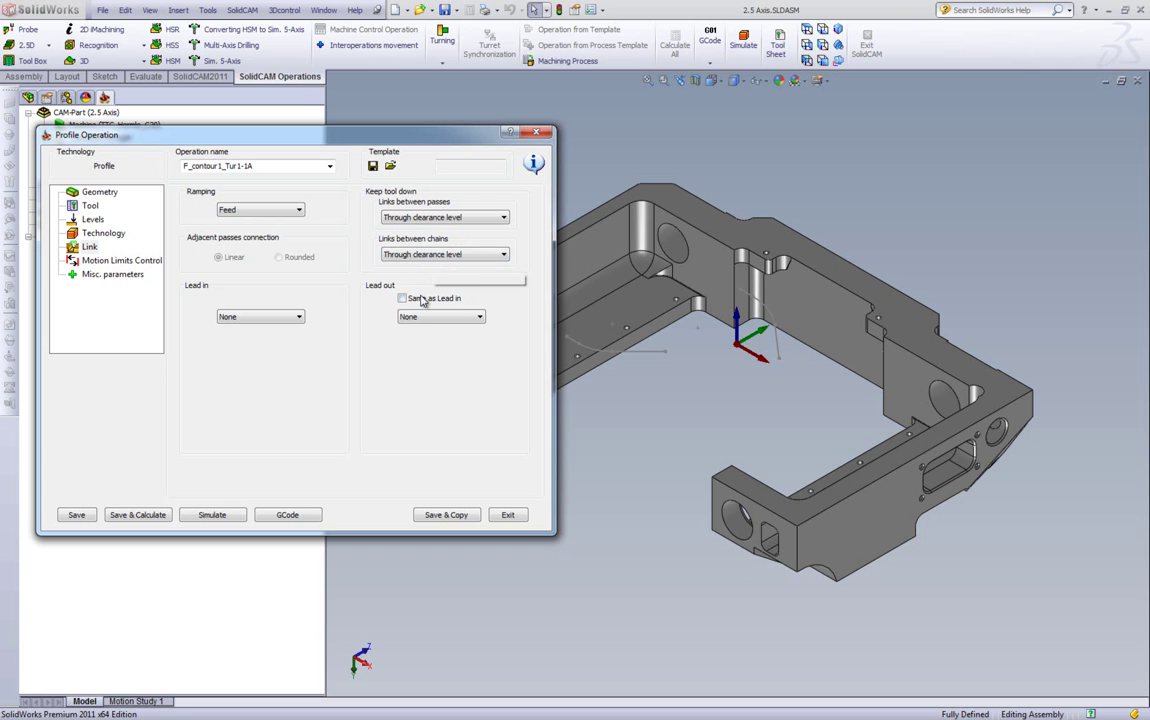
pyautogui.click(155, 517)
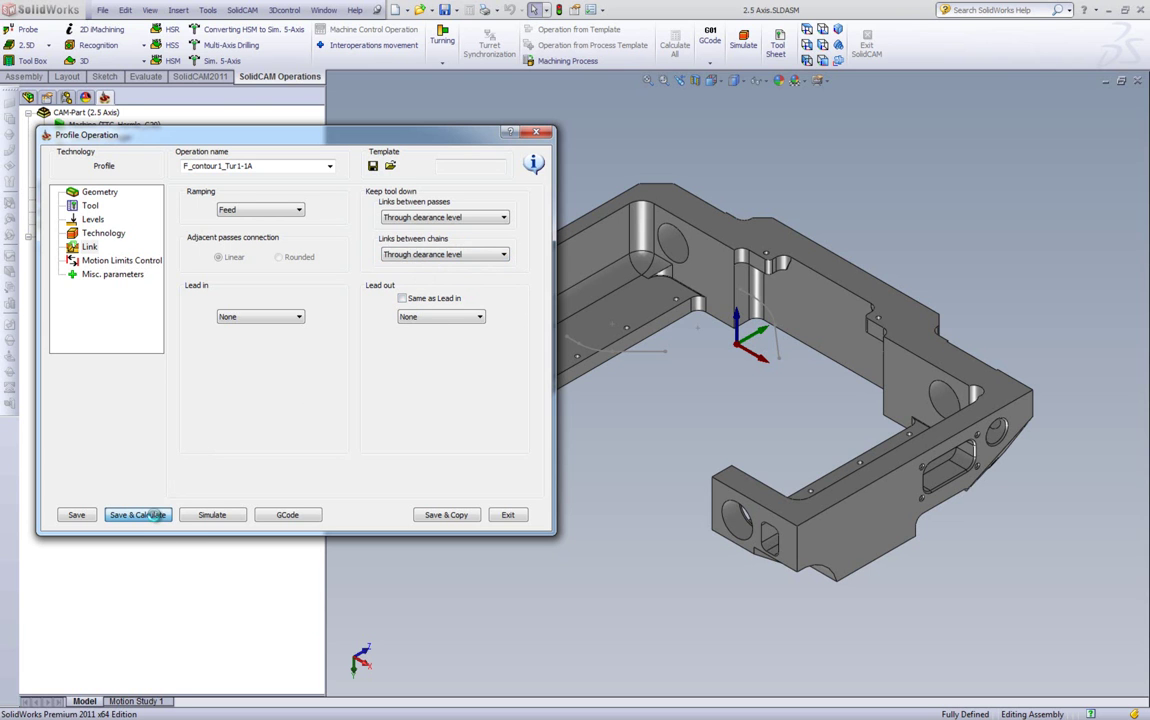
# Simulate the operation on the host CAD model, examining the retracts move by move before playing the remaining toolpath and exiting.
pyautogui.click(205, 516)
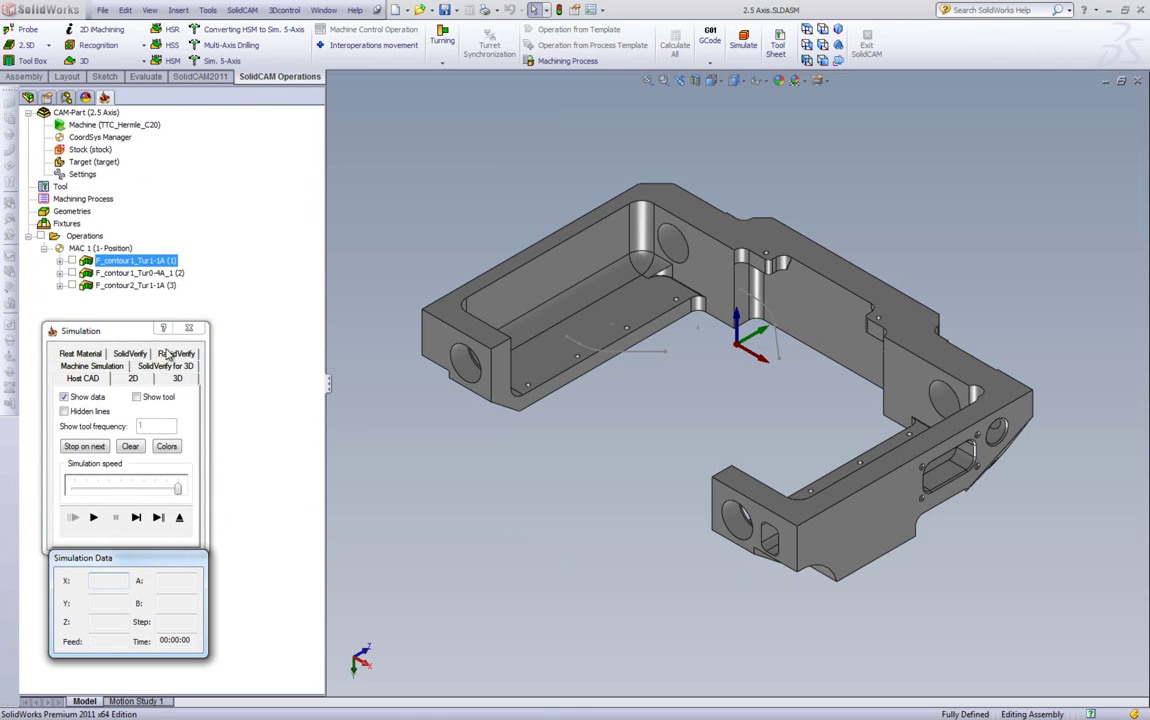
pyautogui.moveTo(110, 330); pyautogui.dragTo(268, 295)
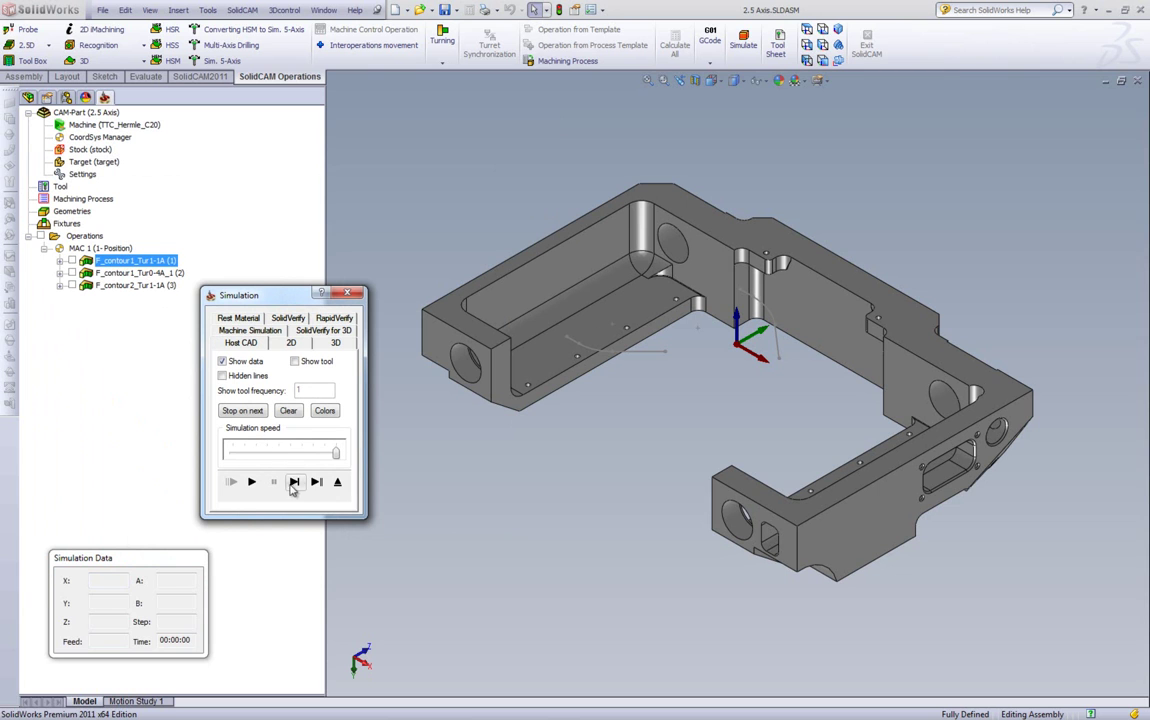
pyautogui.click(294, 482)
pyautogui.click(294, 482)
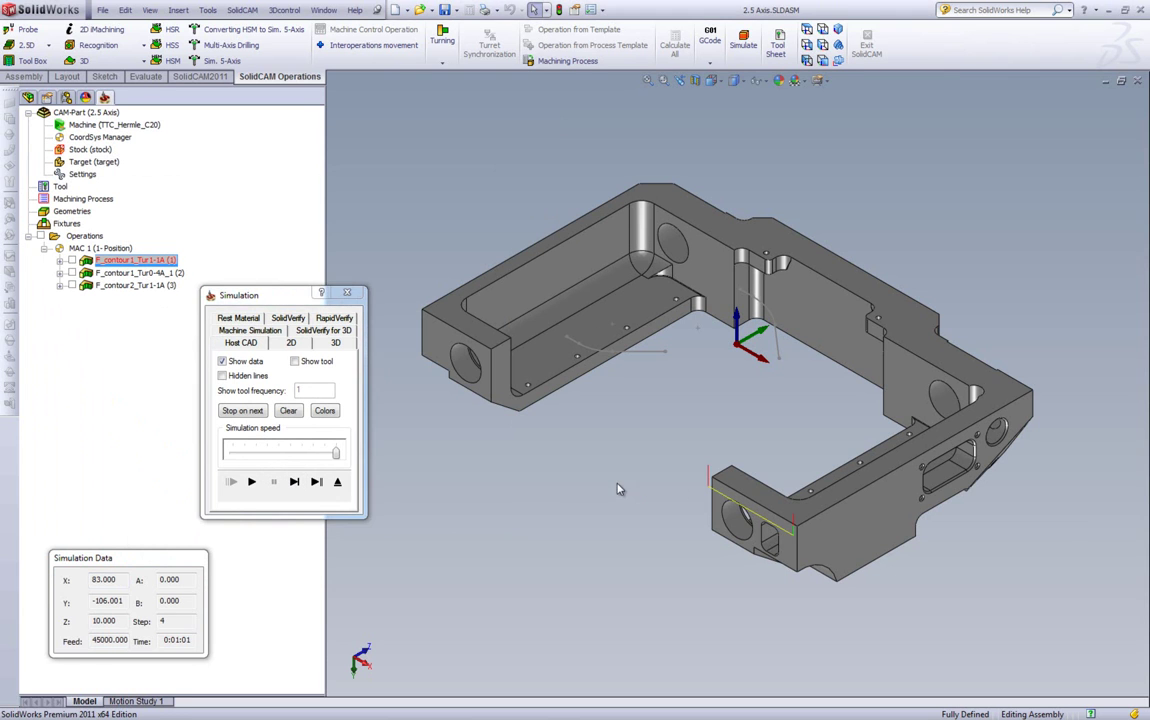
pyautogui.scroll(-3, 568, 470)
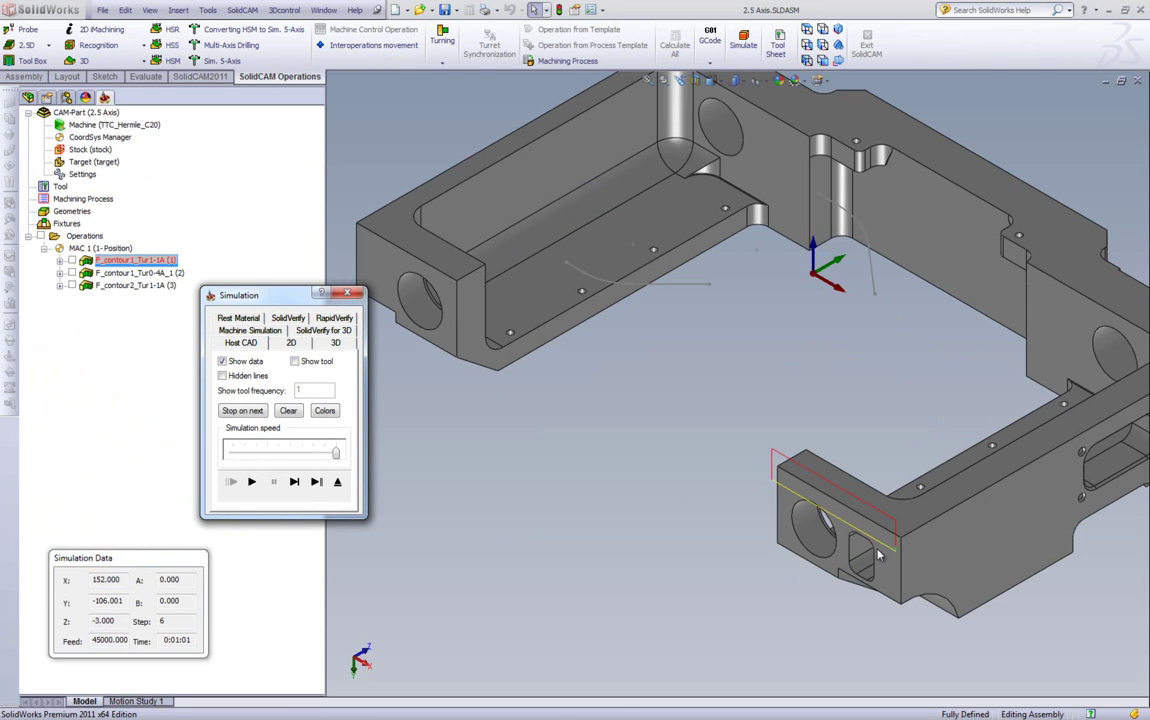
pyautogui.click(295, 483)
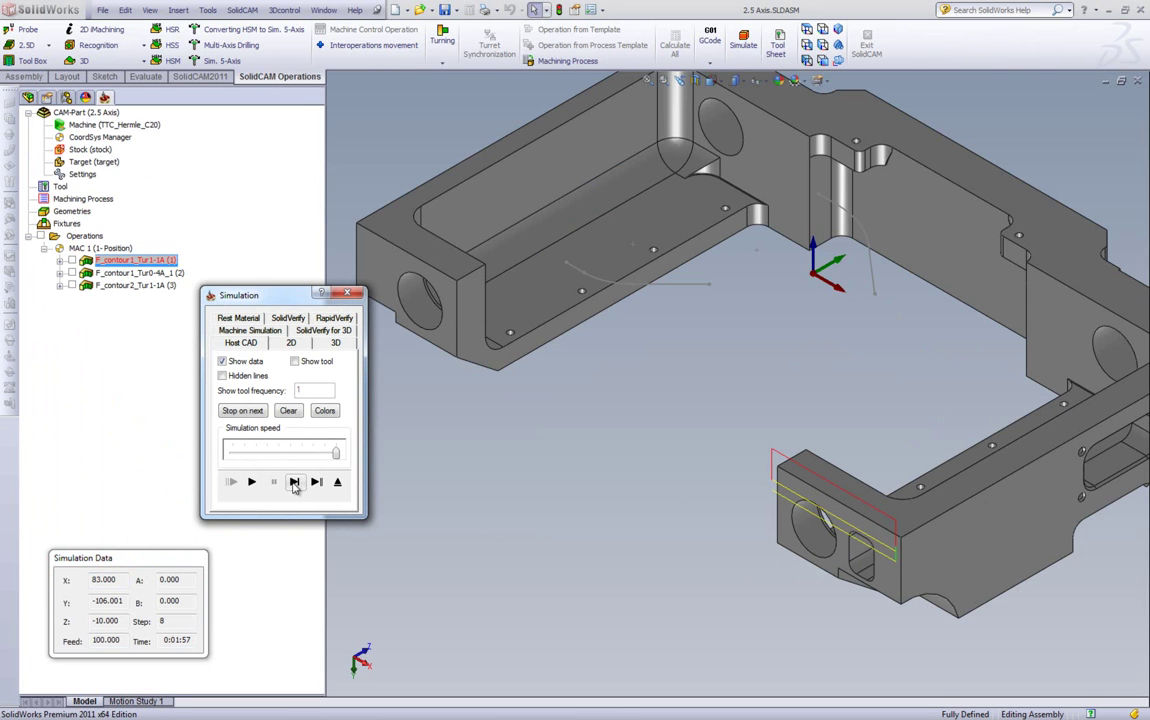
pyautogui.click(295, 483)
pyautogui.click(295, 483)
pyautogui.click(295, 483)
pyautogui.click(295, 483)
pyautogui.click(295, 483)
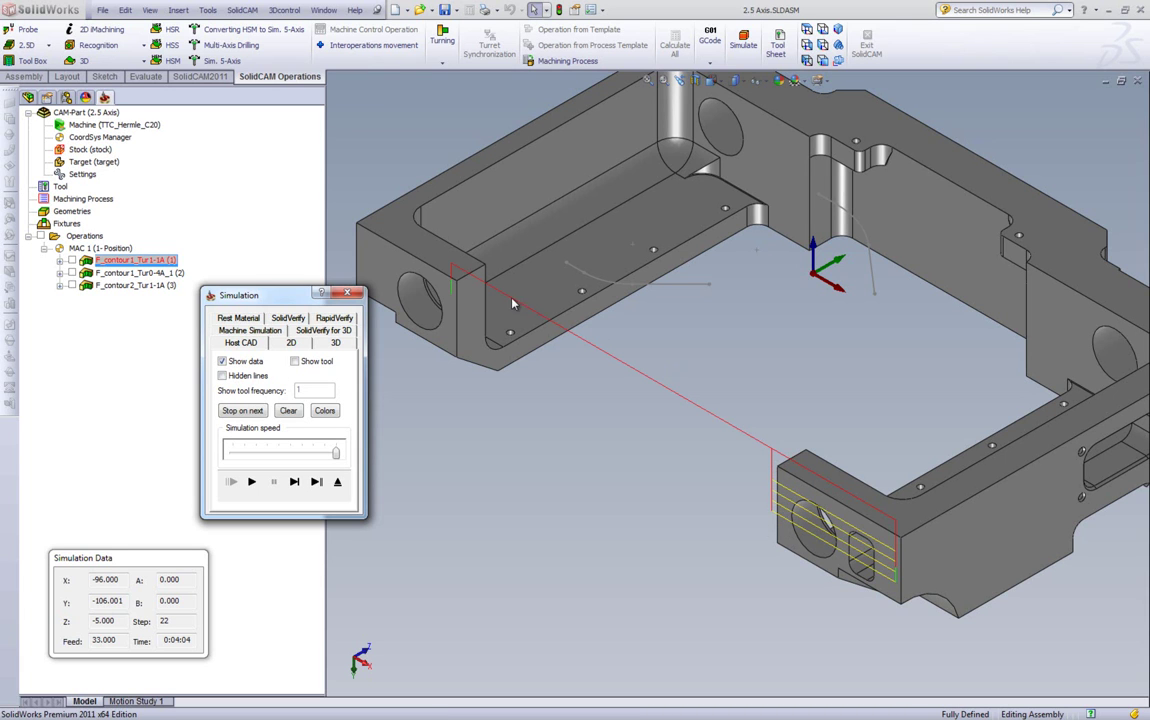
pyautogui.click(252, 482)
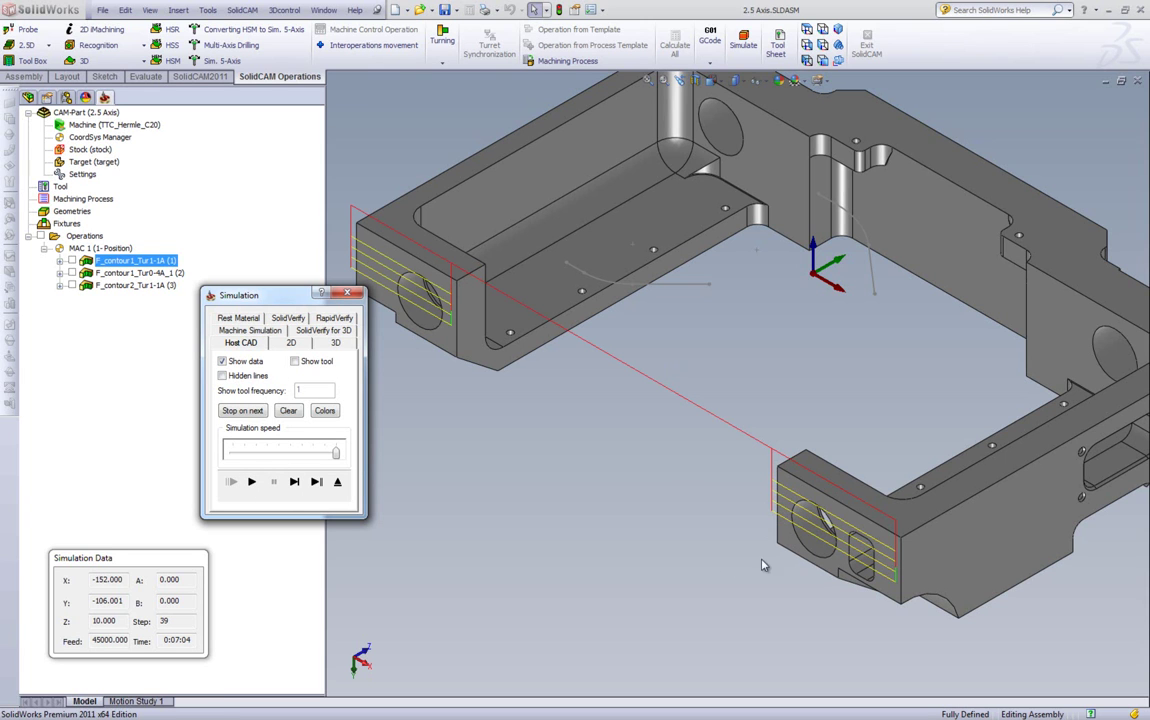
pyautogui.click(337, 482)
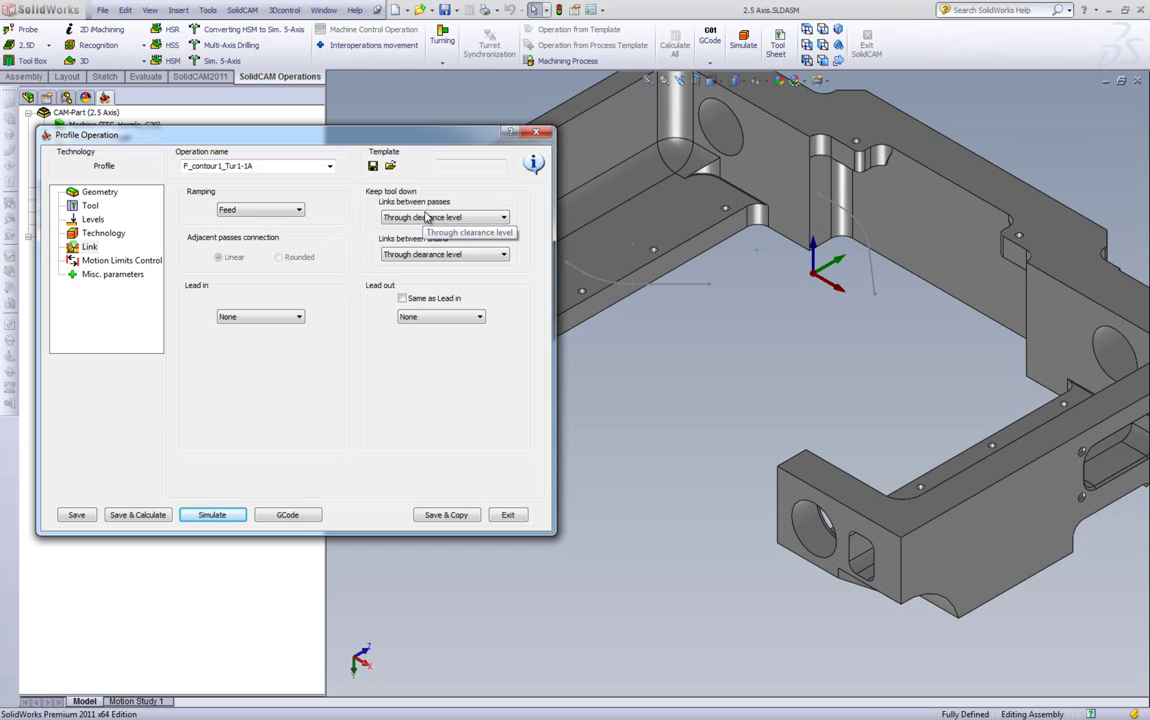
# Set the links between passes to Through safety distance and start a new simulation of the operation.
pyautogui.click(465, 218)
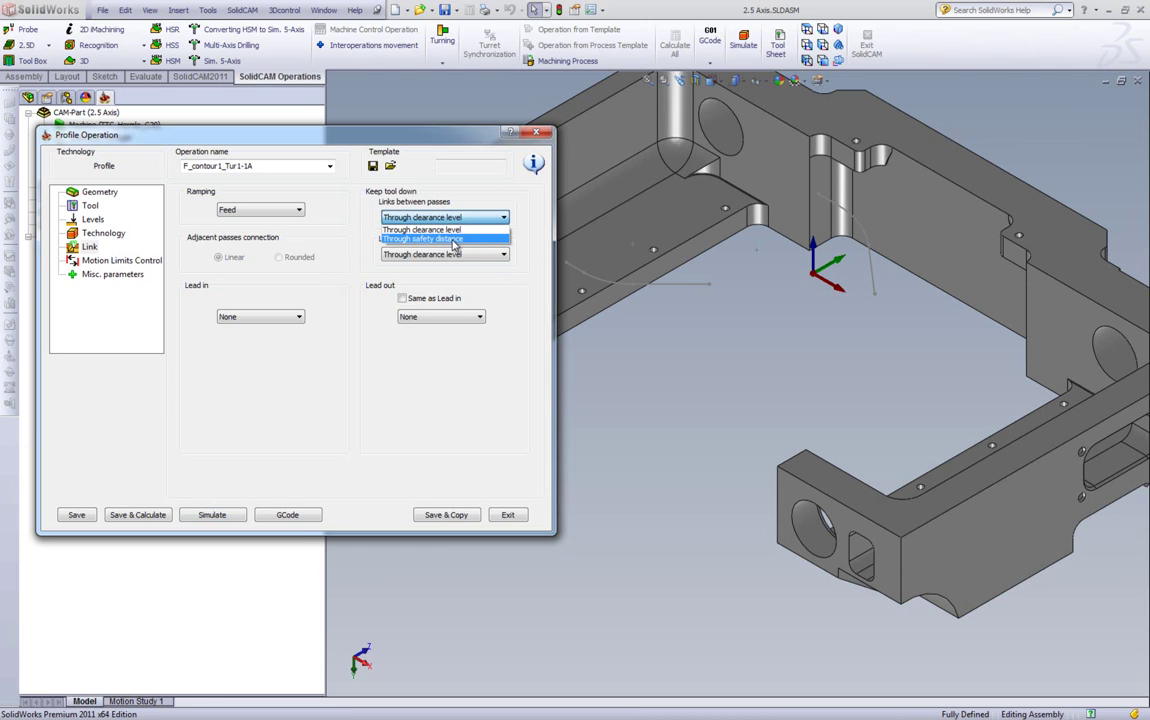
pyautogui.click(453, 240)
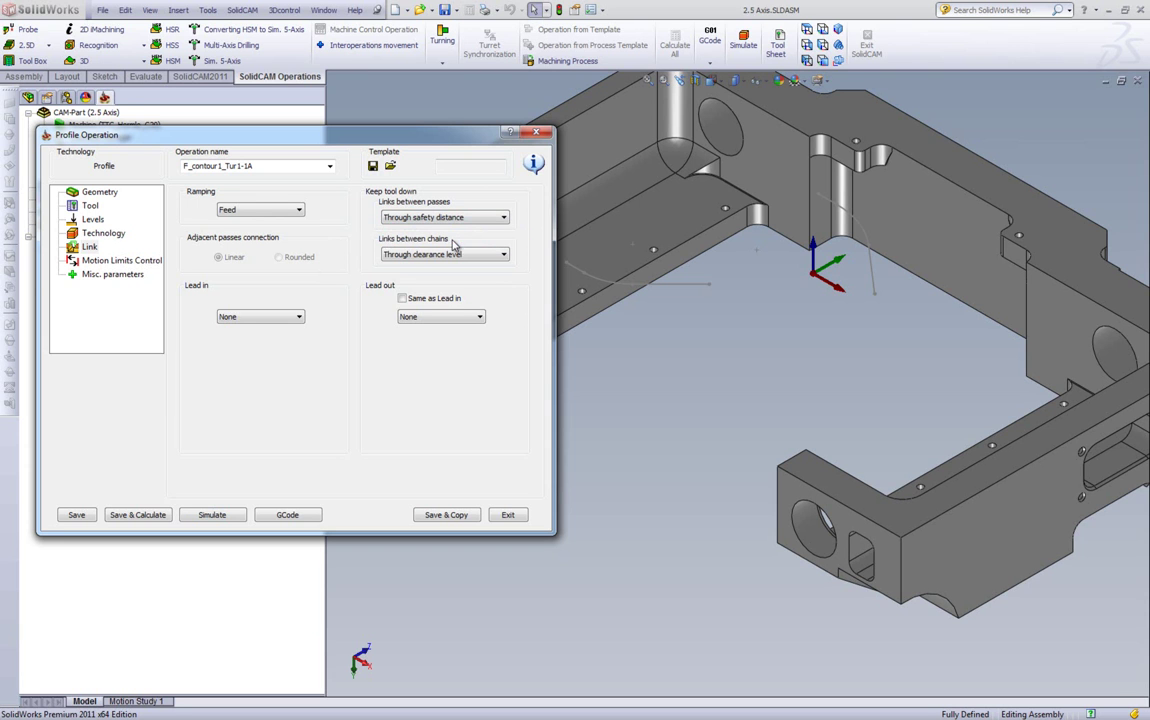
pyautogui.click(218, 515)
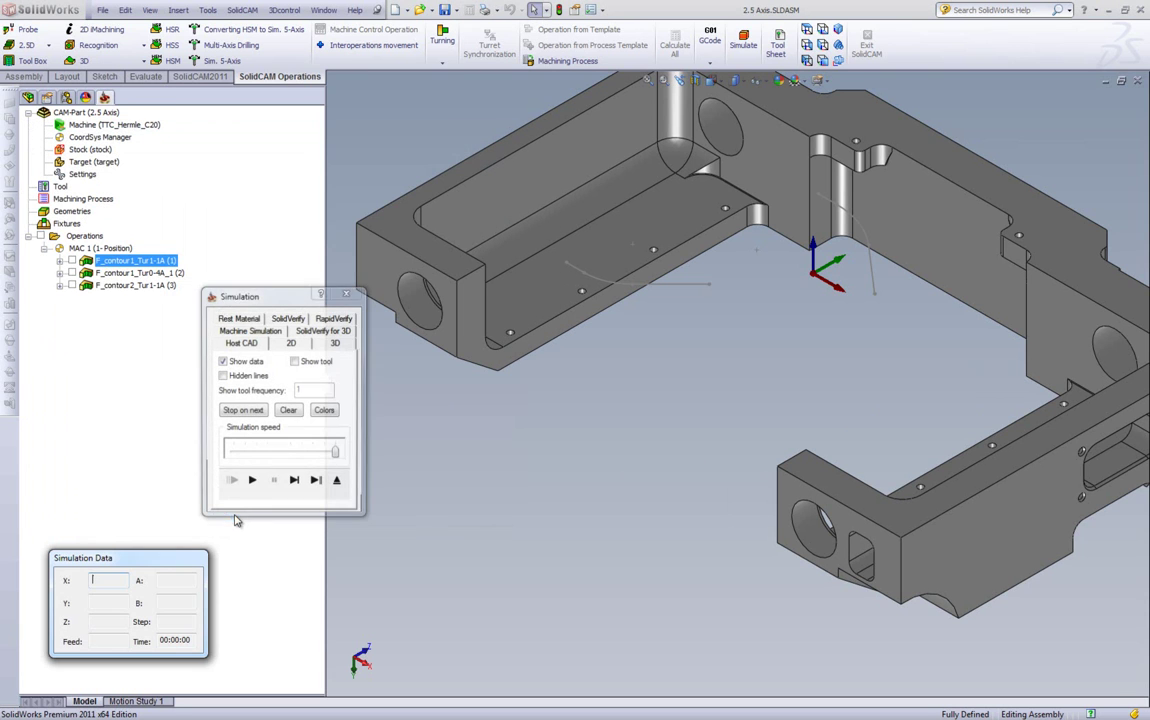
# Examine the simulated retracts between passes move by move on the first end face and on into the second, and exit the simulation.
pyautogui.click(295, 483)
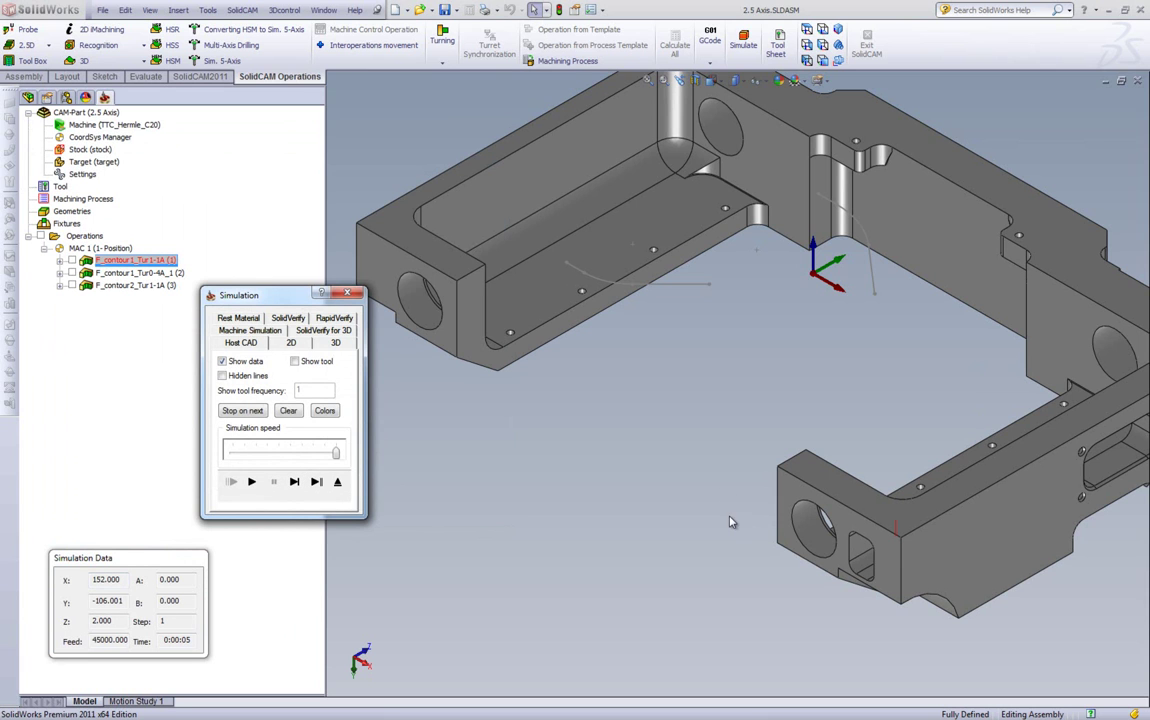
pyautogui.scroll(-3, 867, 546)
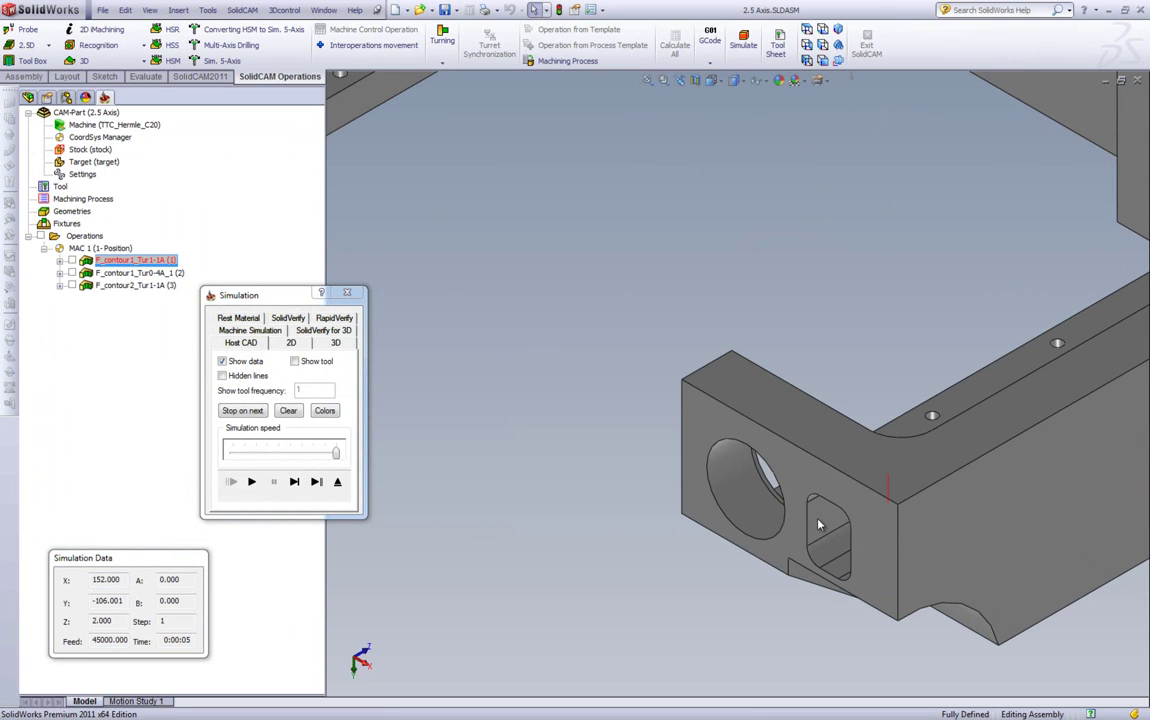
pyautogui.click(295, 483)
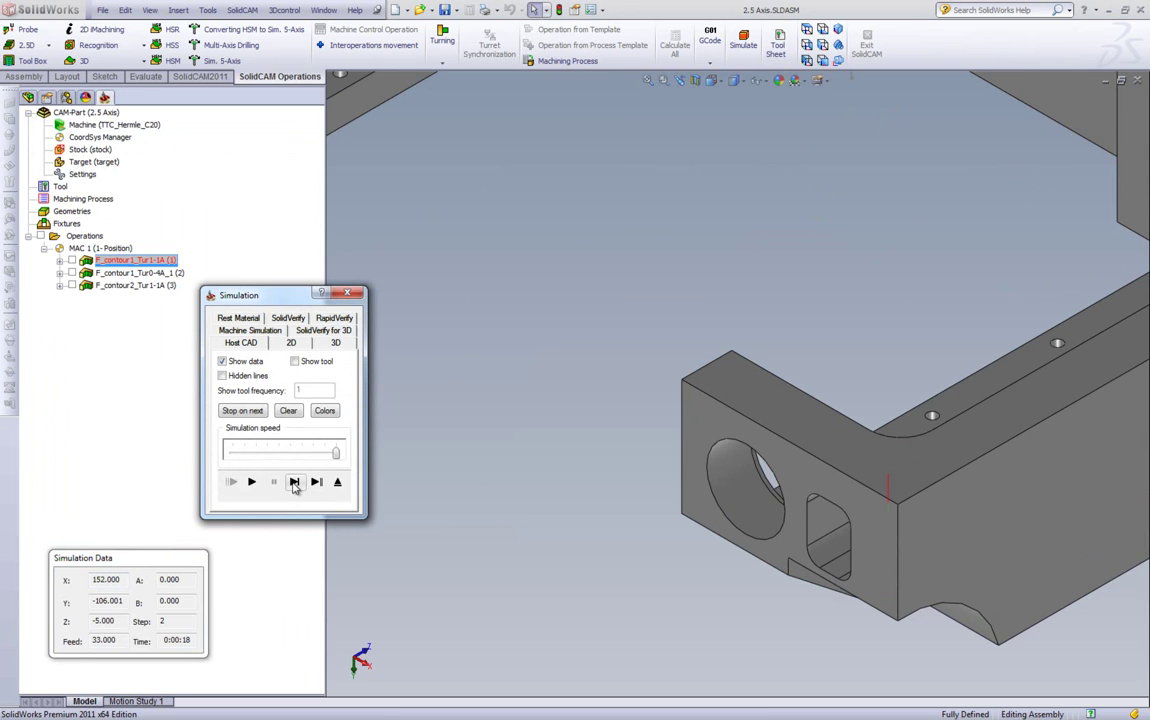
pyautogui.click(295, 483)
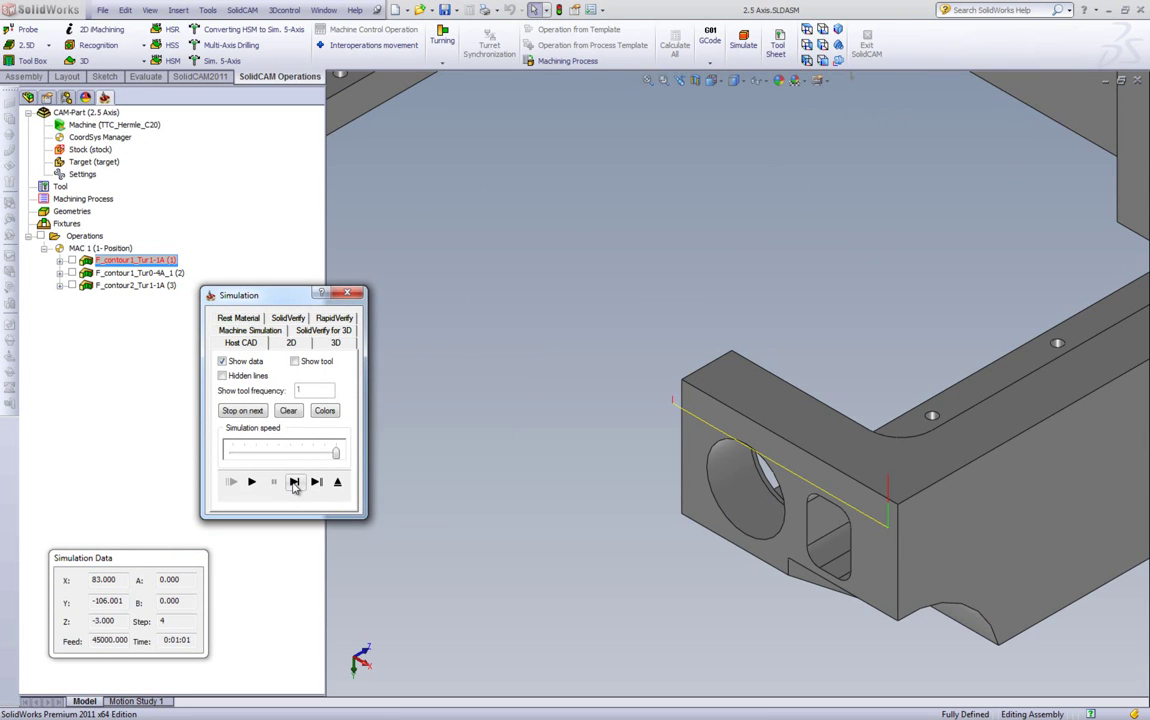
pyautogui.click(295, 483)
pyautogui.click(295, 483)
pyautogui.click(295, 483)
pyautogui.click(295, 483)
pyautogui.click(295, 483)
pyautogui.click(295, 483)
pyautogui.click(295, 483)
pyautogui.click(295, 483)
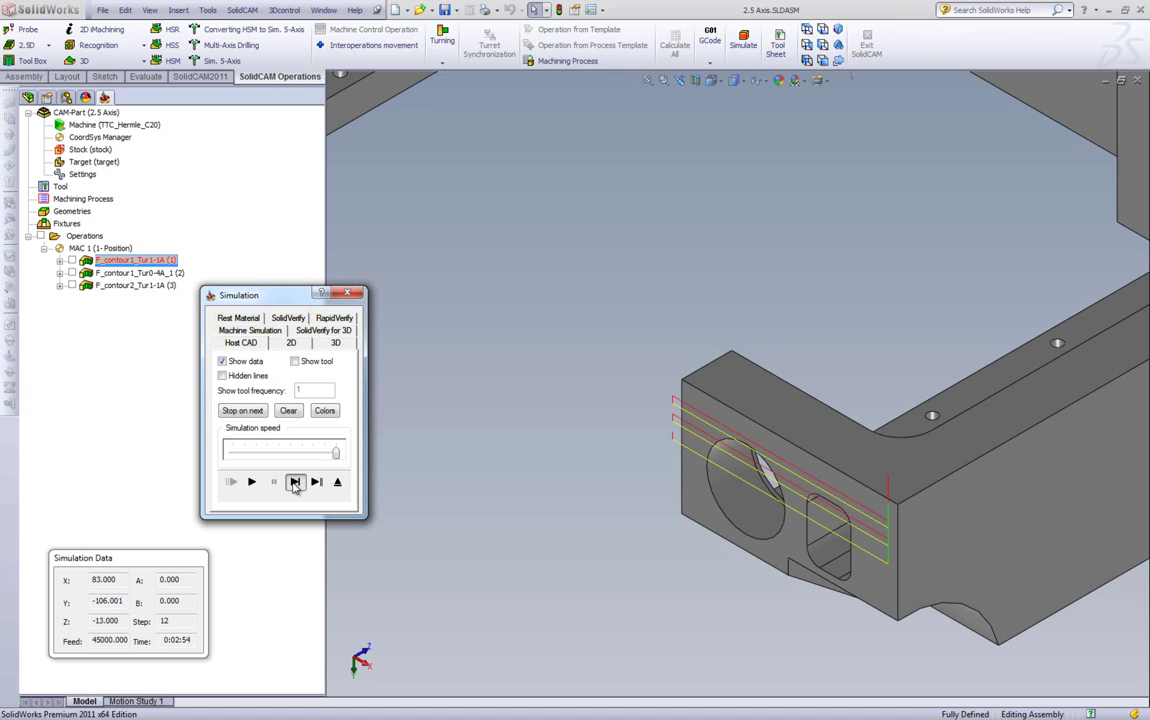
pyautogui.click(295, 483)
pyautogui.click(295, 483)
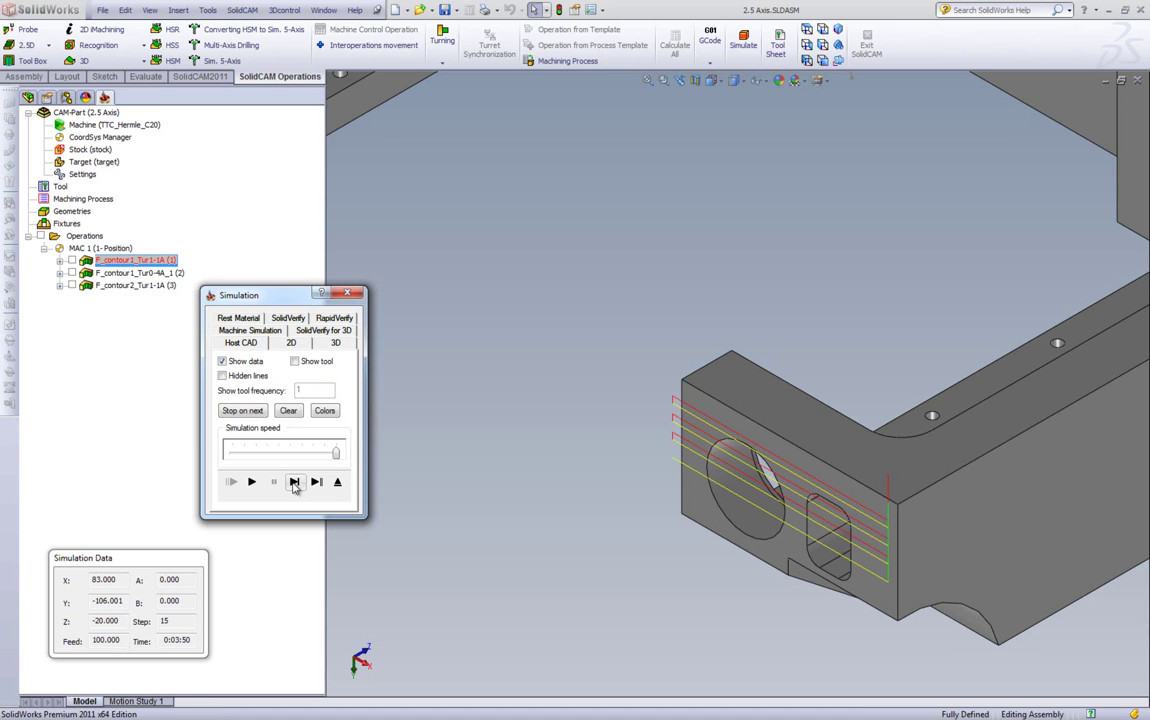
pyautogui.click(295, 483)
pyautogui.scroll(6, 567, 375)
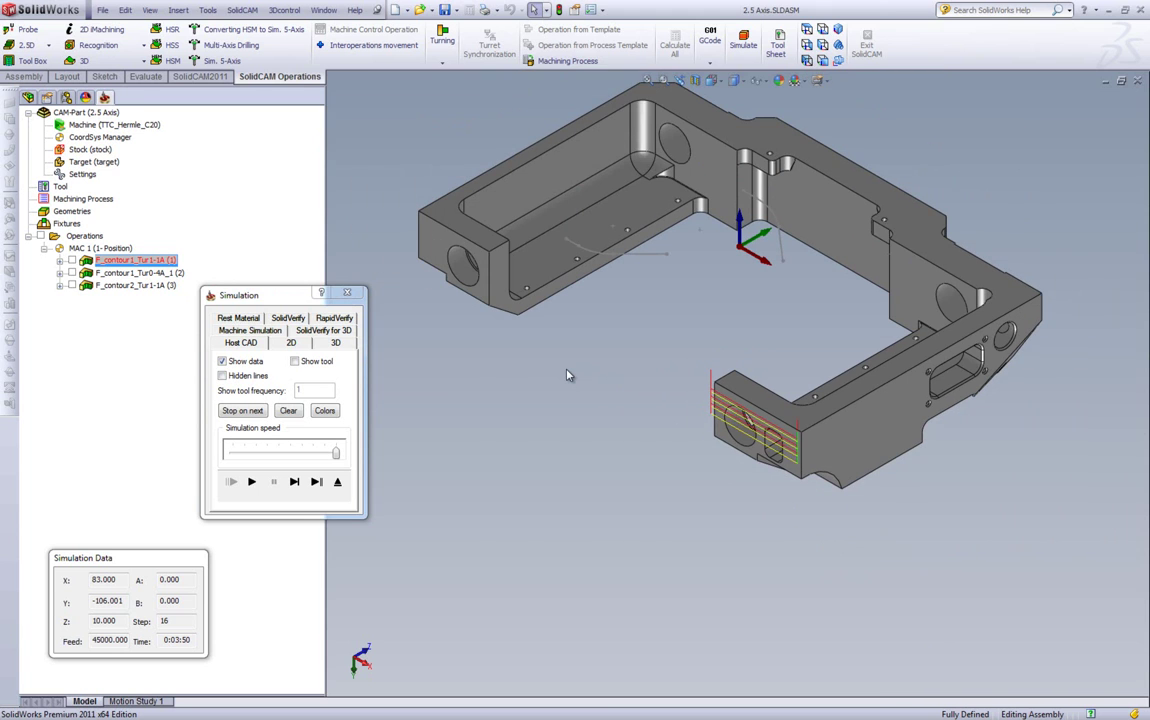
pyautogui.click(296, 485)
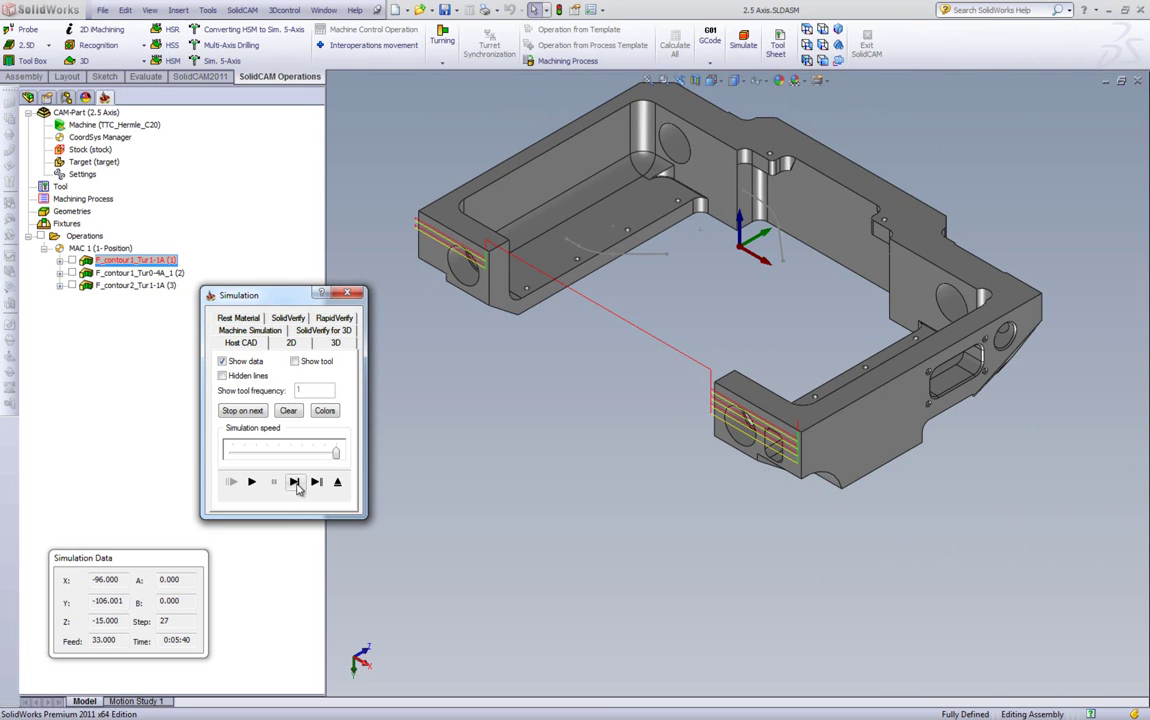
pyautogui.click(337, 482)
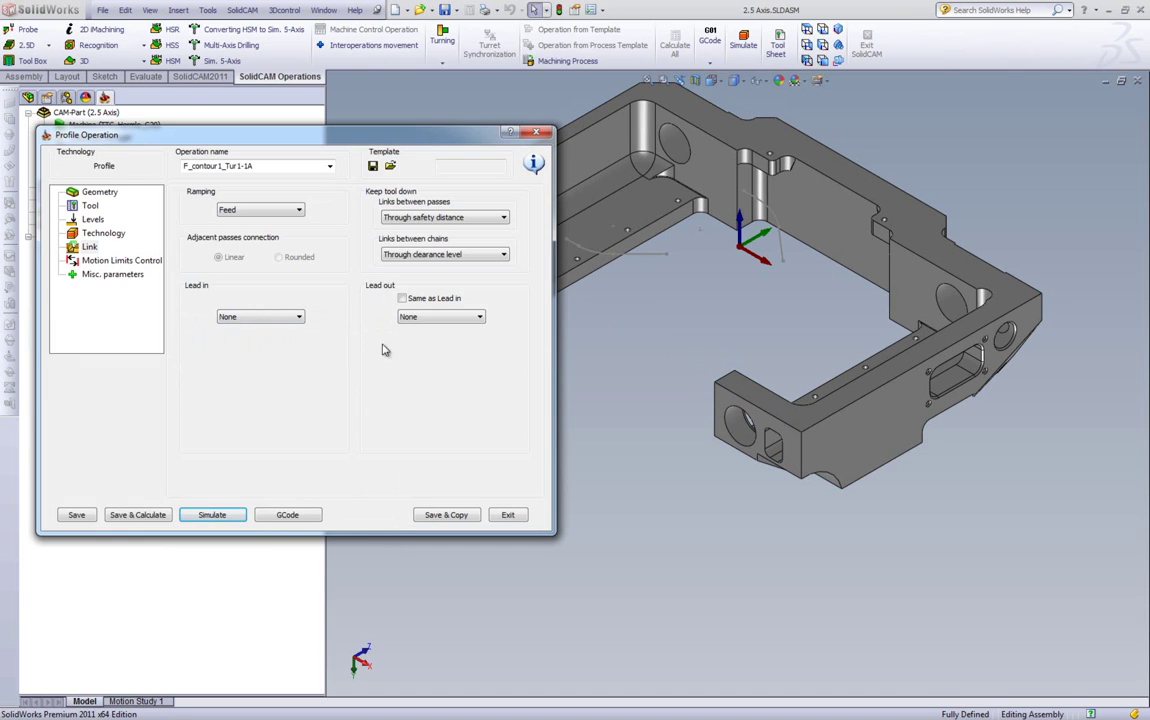
# Set the links between chains to Through safety distance and start another simulation of the operation.
pyautogui.click(448, 254)
pyautogui.click(436, 275)
pyautogui.moveTo(454, 141); pyautogui.dragTo(191, 147)
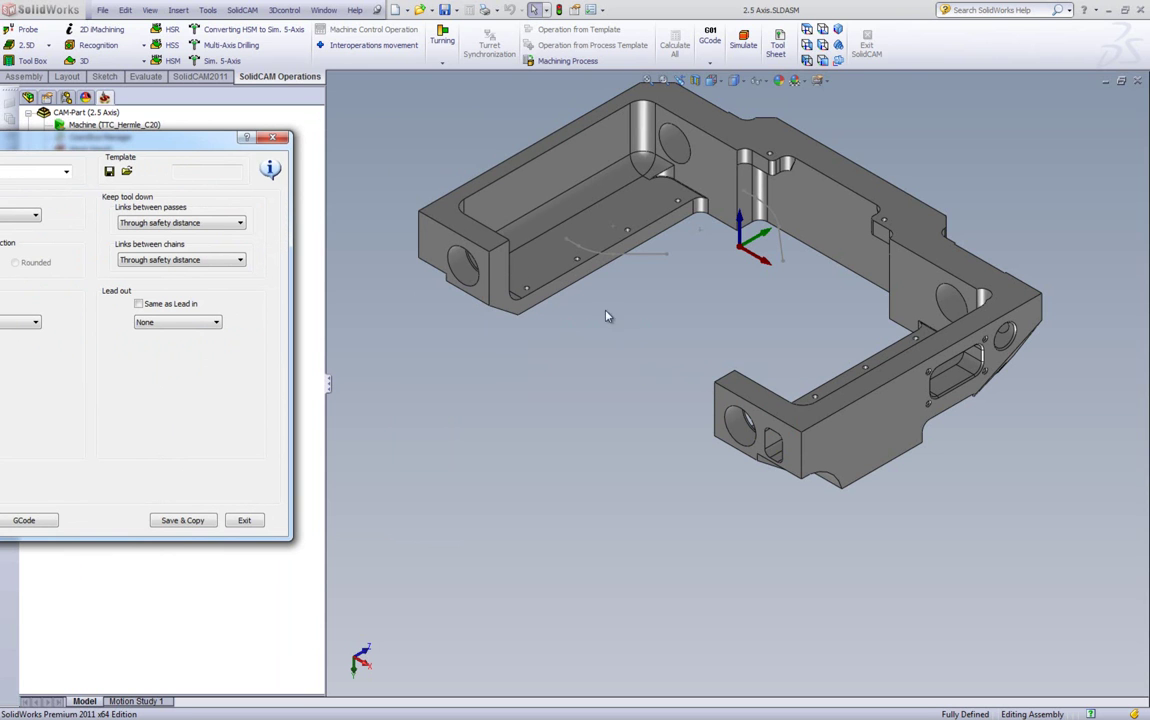
pyautogui.moveTo(58, 136); pyautogui.dragTo(486, 98)
pyautogui.click(372, 484)
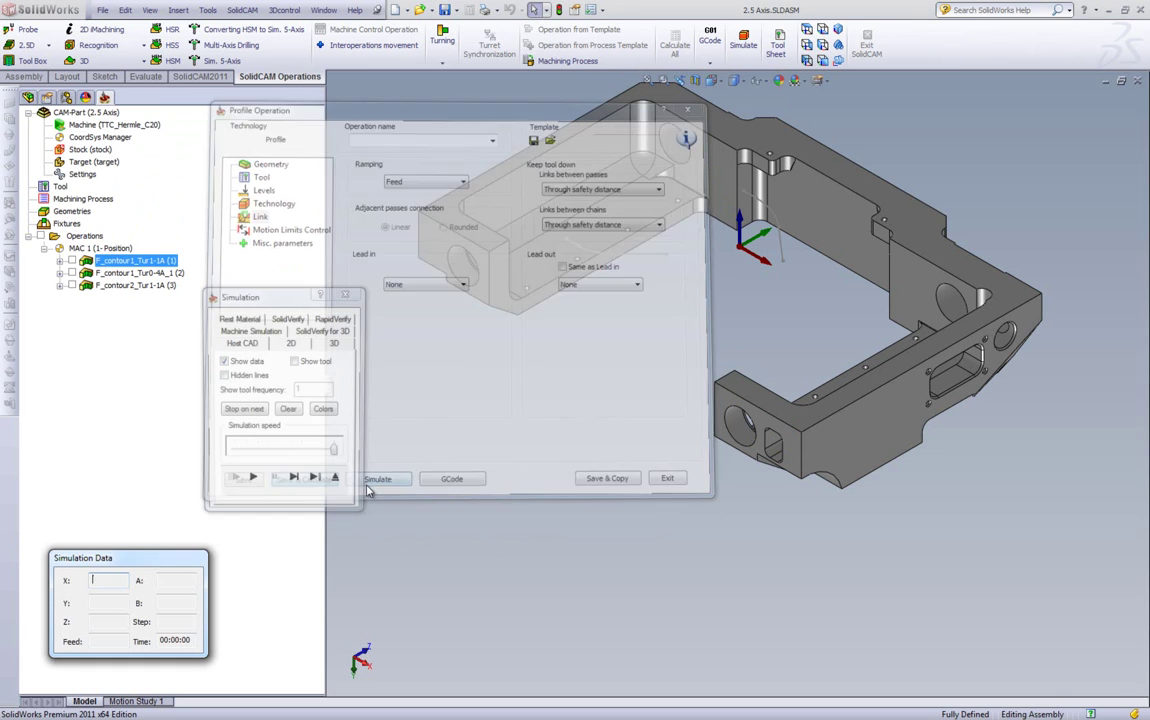
# Examine the simulated link move between the two end faces and play the remaining toolpath to its end.
pyautogui.click(295, 482)
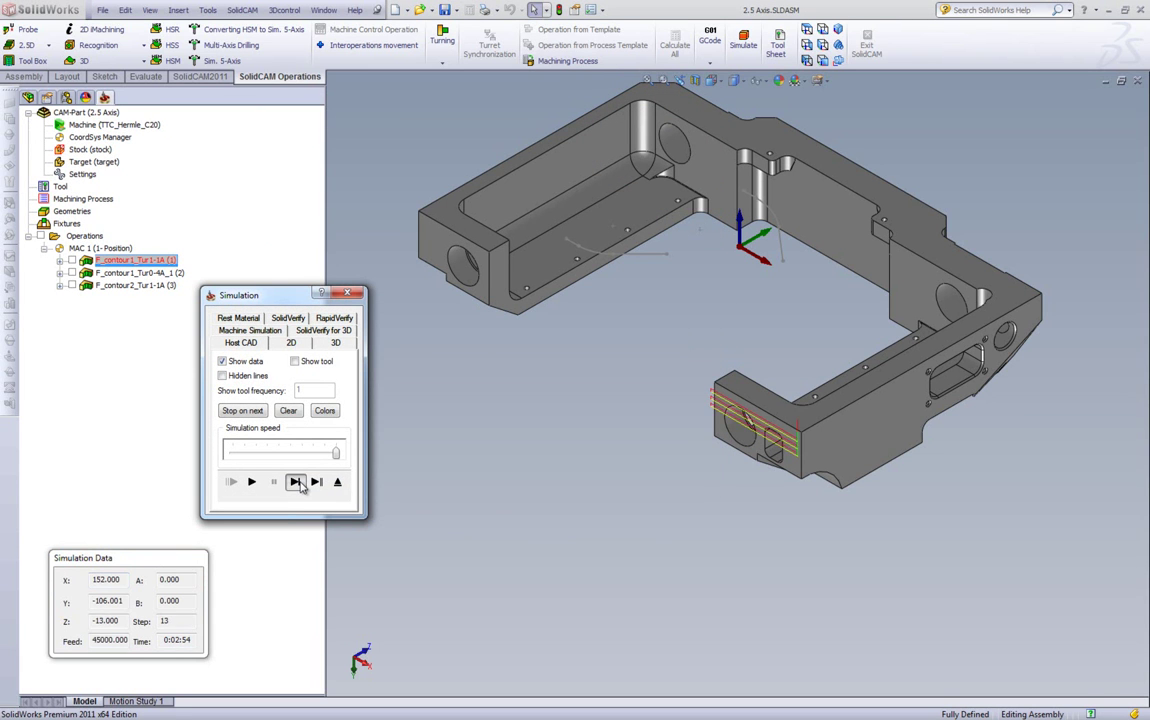
pyautogui.click(295, 482)
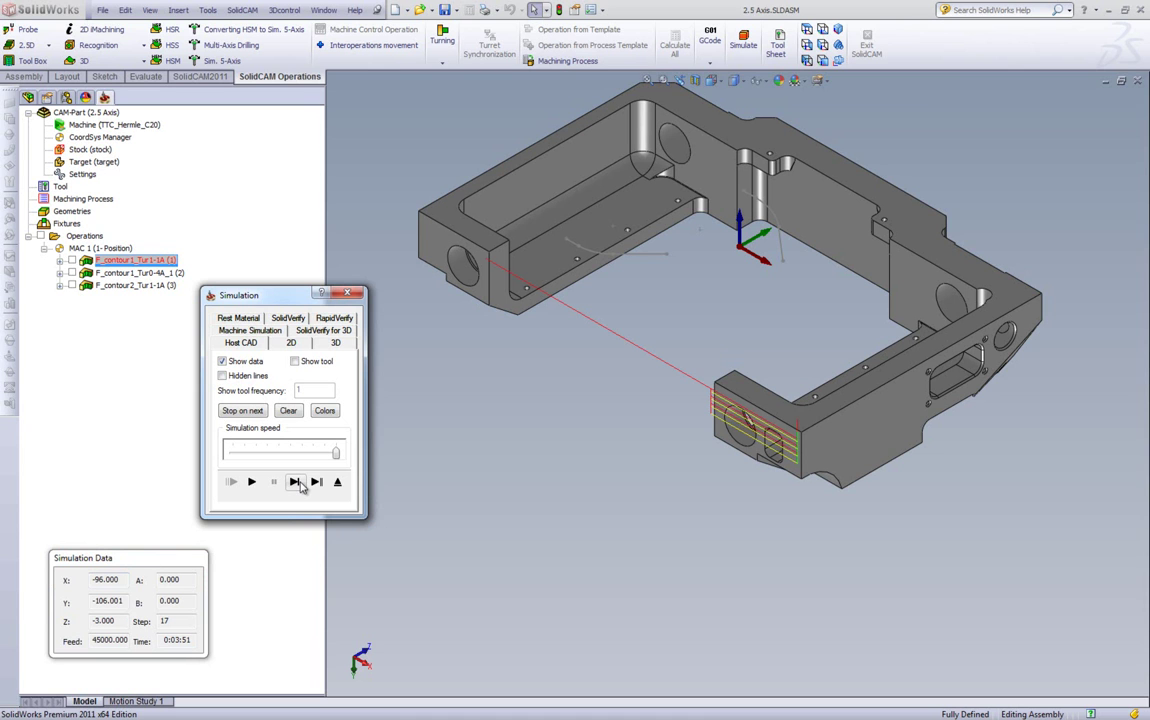
pyautogui.scroll(-5, 640, 419)
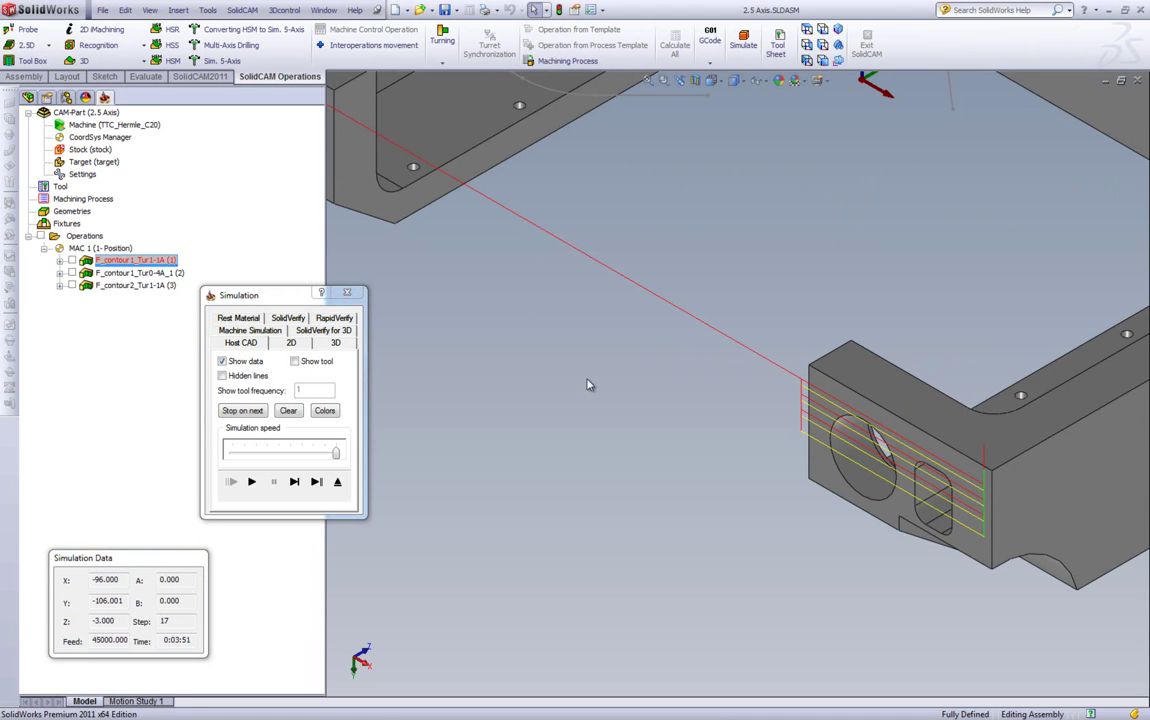
pyautogui.scroll(5, 596, 387)
pyautogui.click(251, 482)
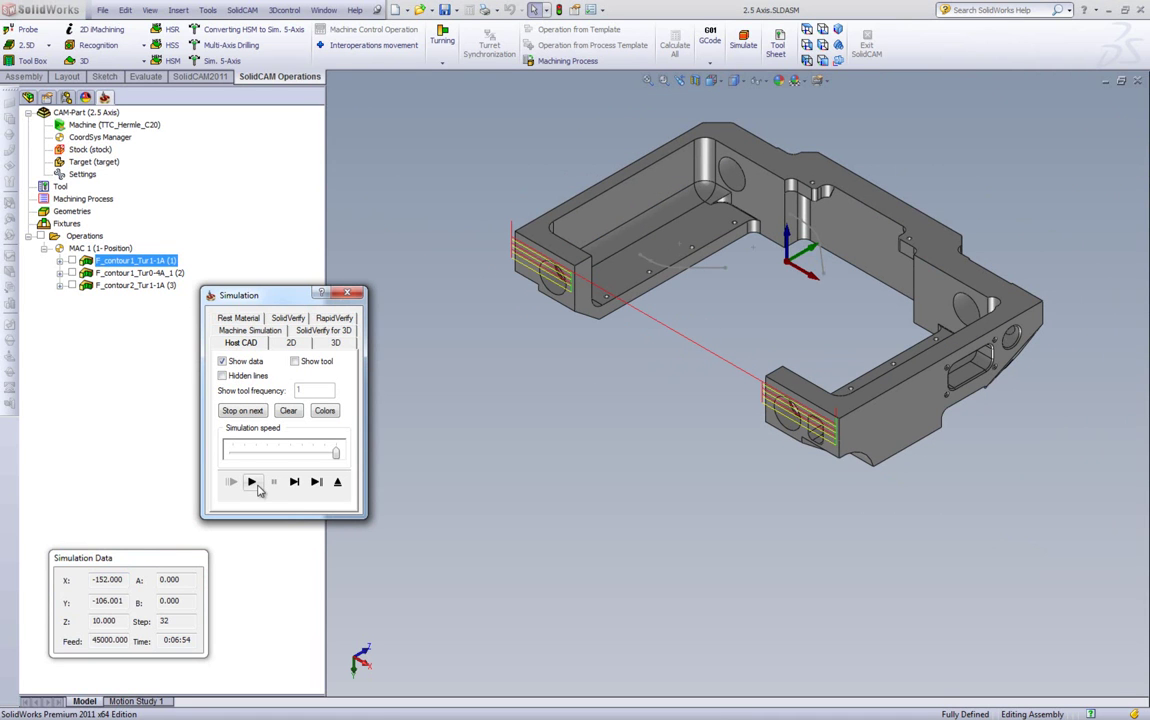